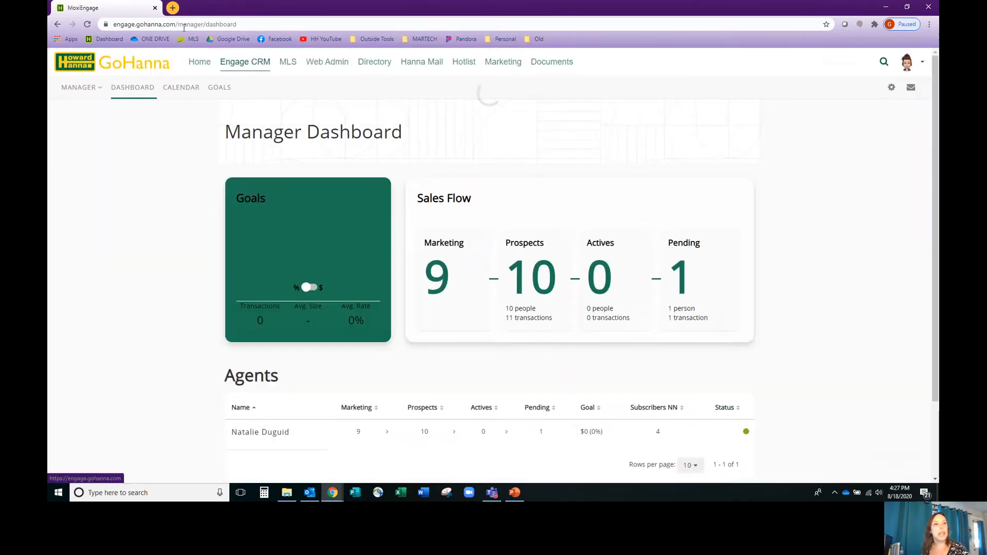
# Switch to Agent Mode and open the list of my campaign emails.
pyautogui.click(80, 88)
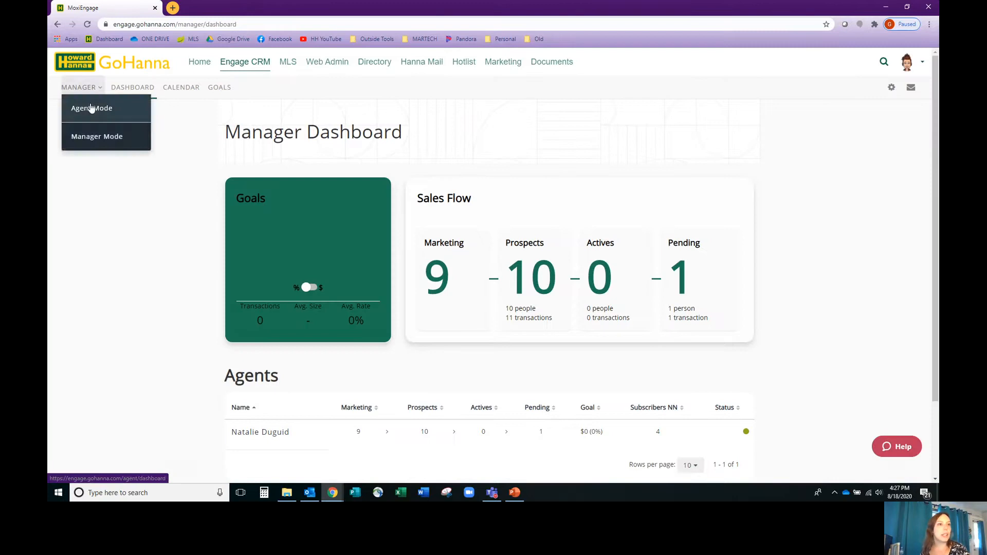
pyautogui.click(90, 105)
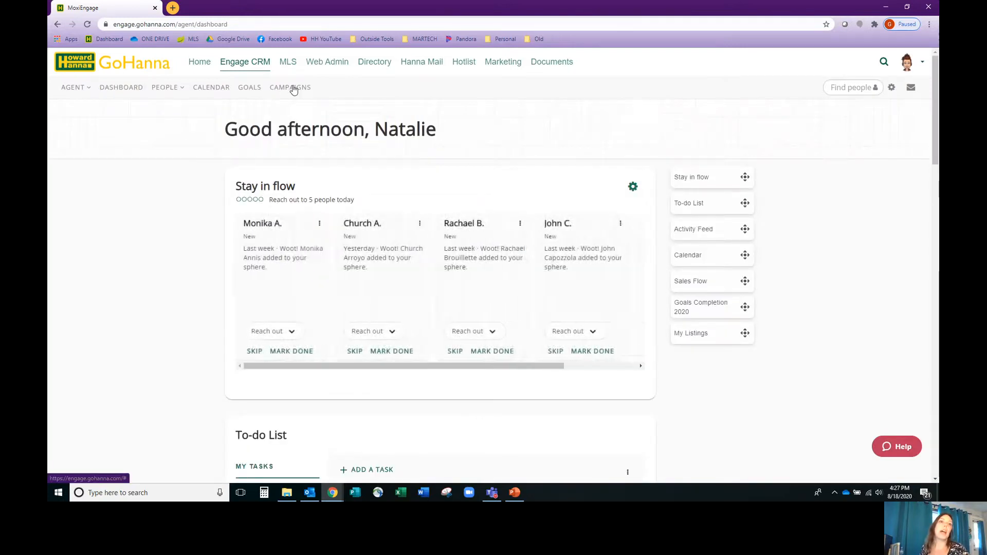
pyautogui.click(291, 88)
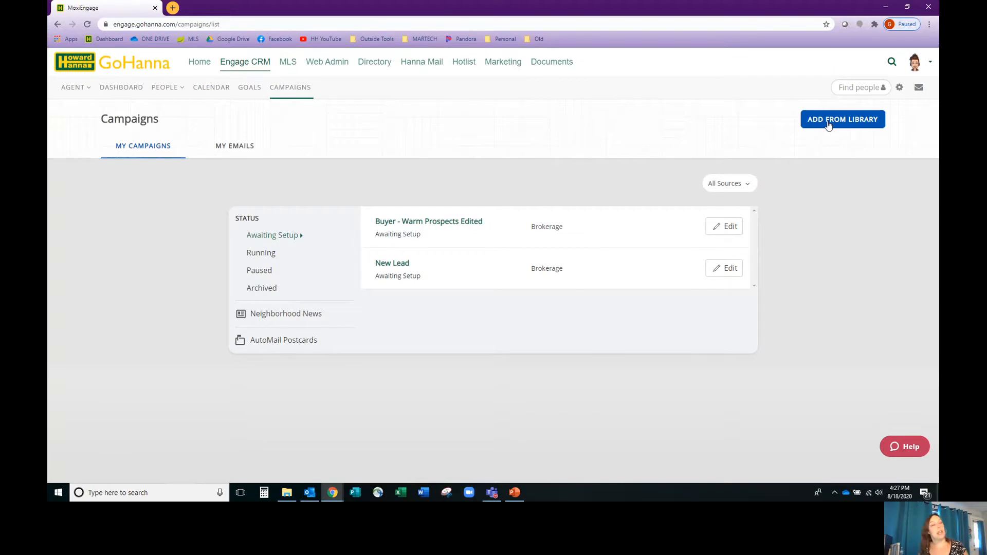
pyautogui.click(236, 148)
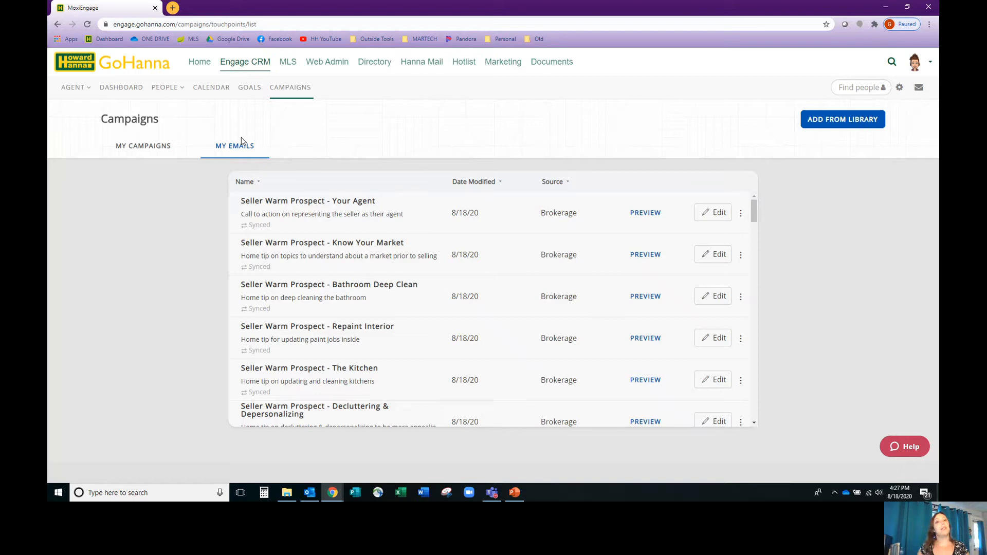
# Preview the "Seller Warm Prospect - Your Agent" email and close the preview.
pyautogui.click(640, 213)
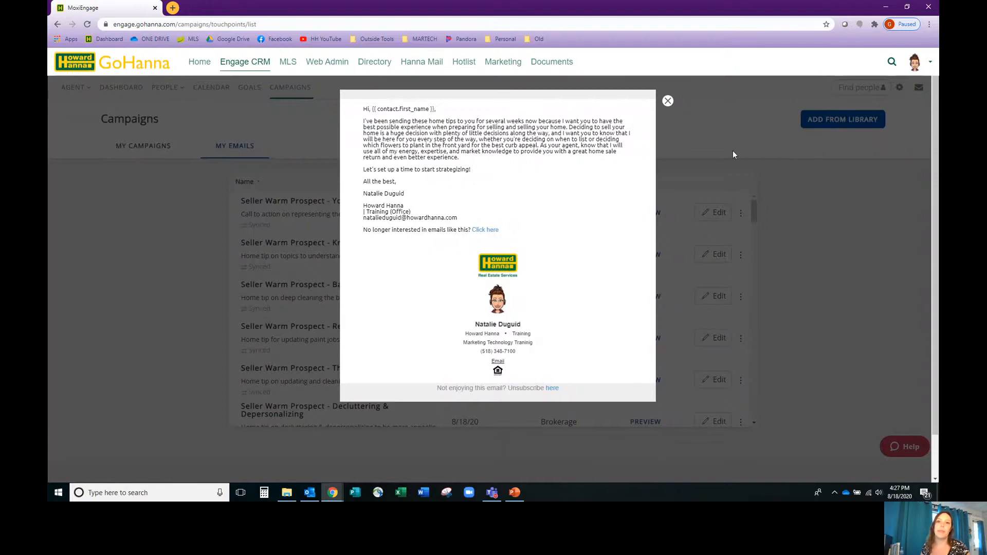
pyautogui.click(668, 101)
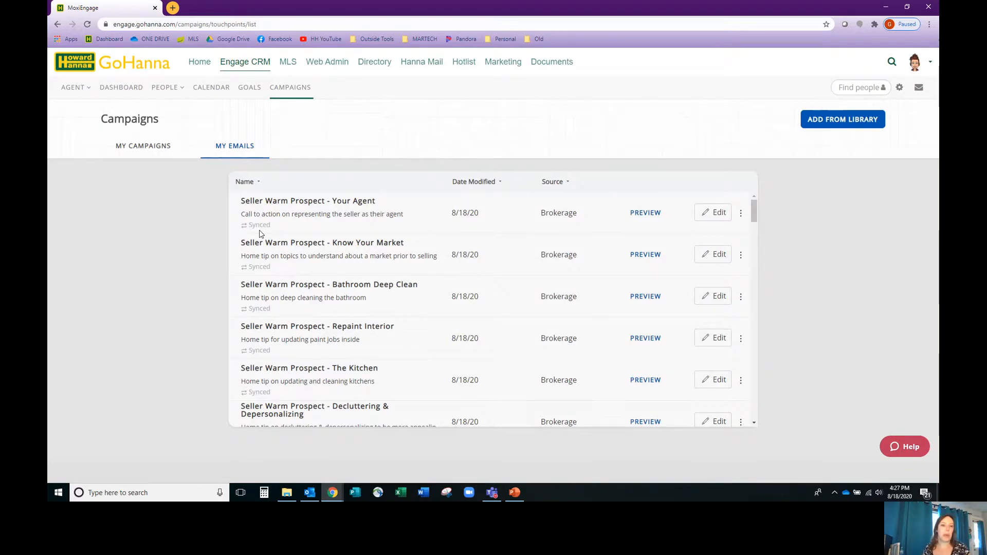
# Look through the campaign email list, from the seller and home buyer emails to the Trending at Home and holiday ones.
pyautogui.scroll(-6, 273, 252)
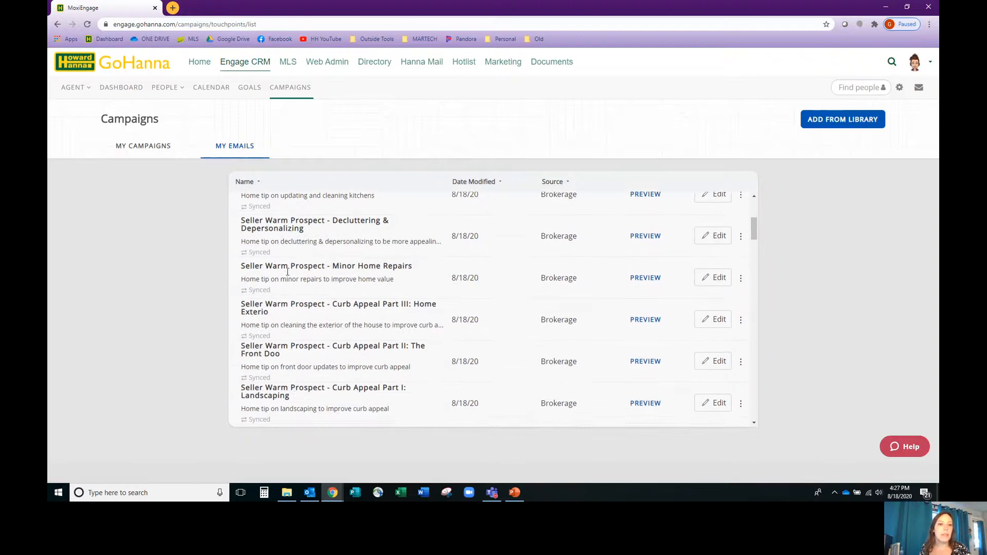
pyautogui.scroll(-3, 288, 275)
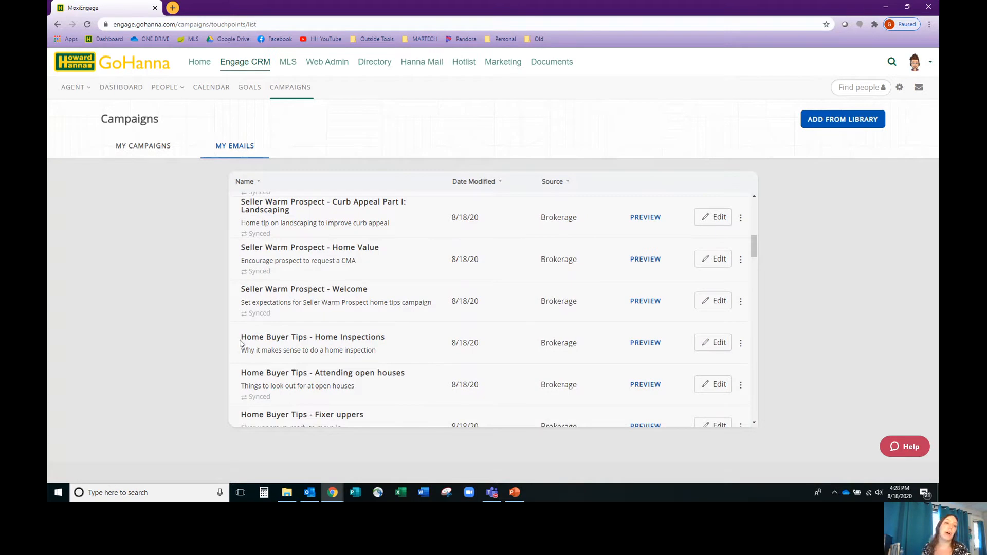
pyautogui.moveTo(239, 343); pyautogui.dragTo(307, 338)
pyautogui.moveTo(246, 289); pyautogui.dragTo(319, 289)
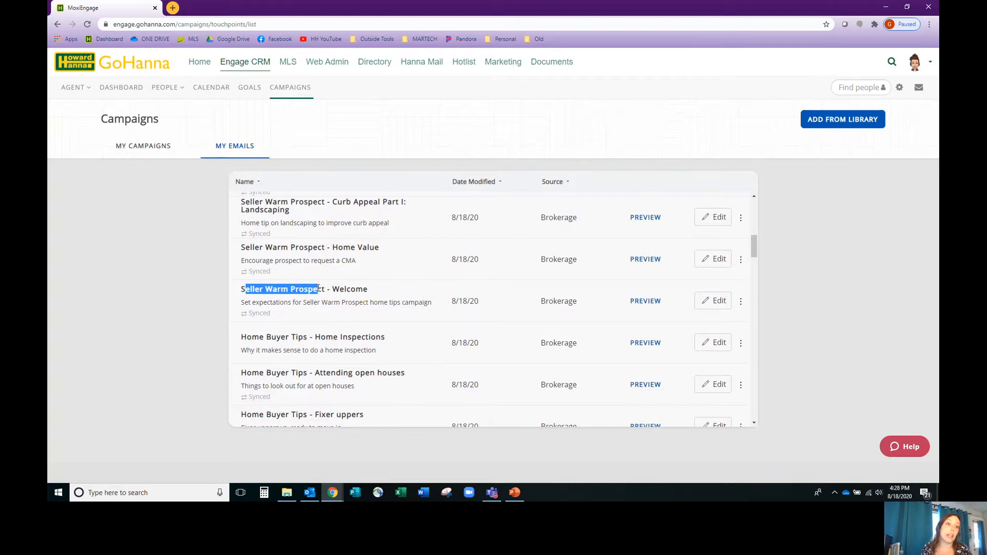
pyautogui.scroll(-10, 317, 314)
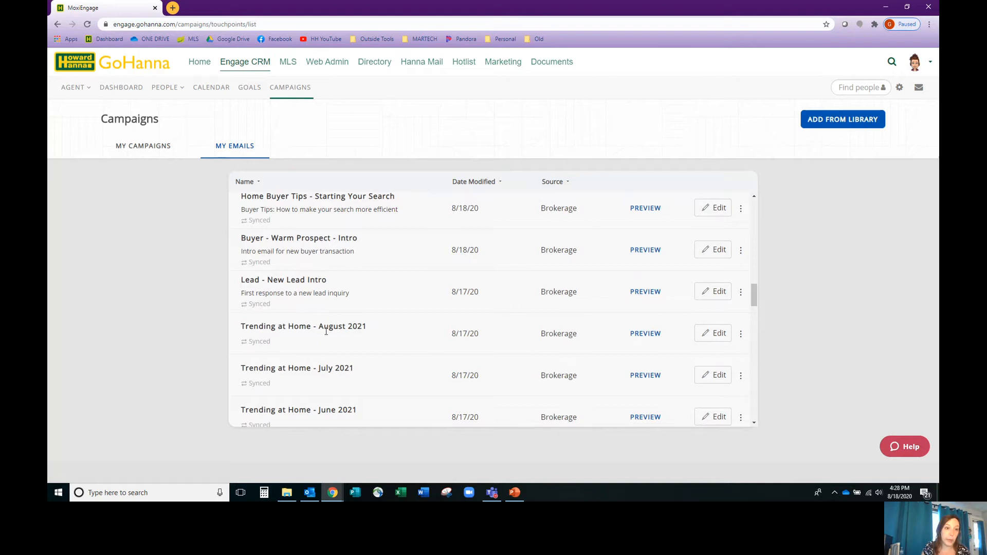
pyautogui.scroll(-4, 325, 334)
pyautogui.scroll(-12, 320, 337)
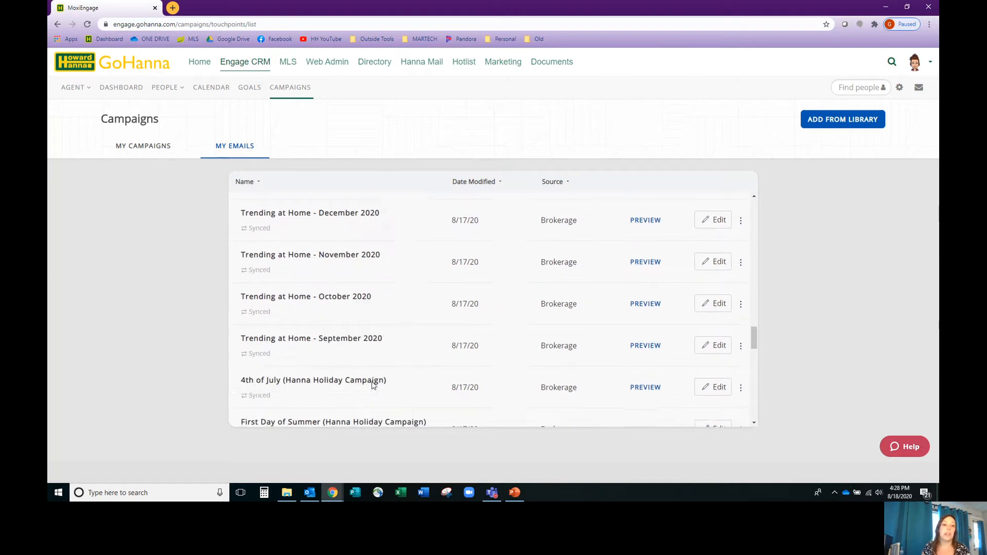
pyautogui.scroll(20, 324, 354)
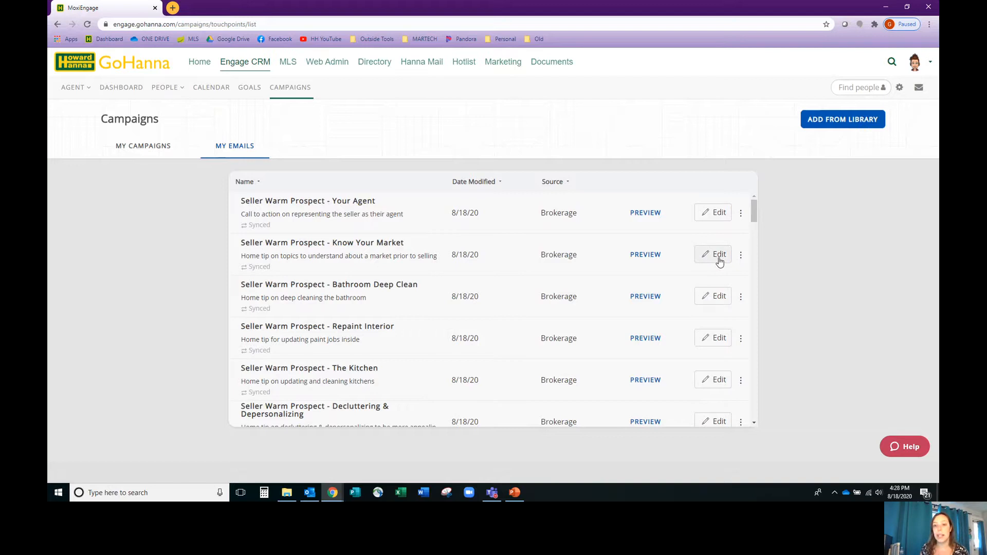
# Open the "Seller Warm Prospect - Know Your Market" email for editing, review its subject and preview text setup, and save the setup.
pyautogui.click(740, 255)
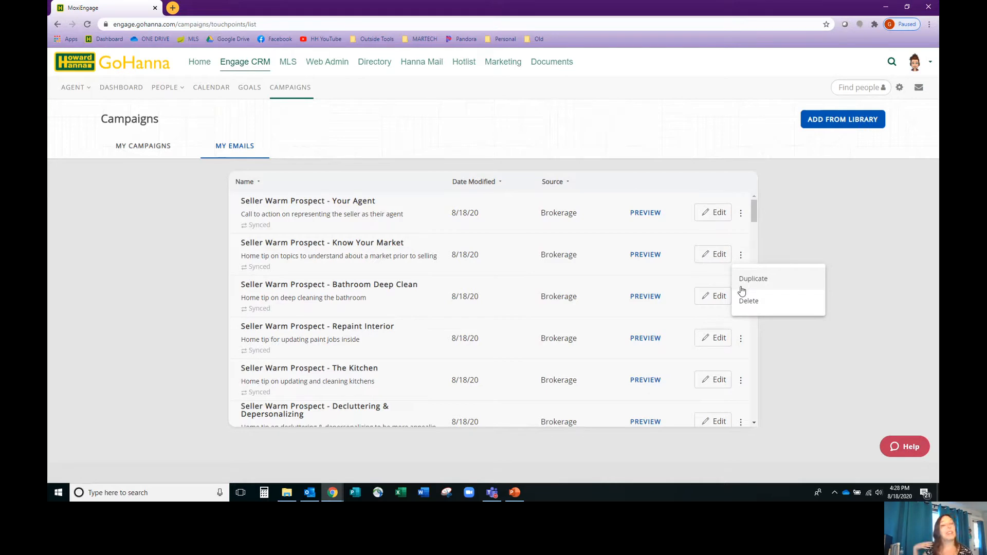
pyautogui.click(716, 257)
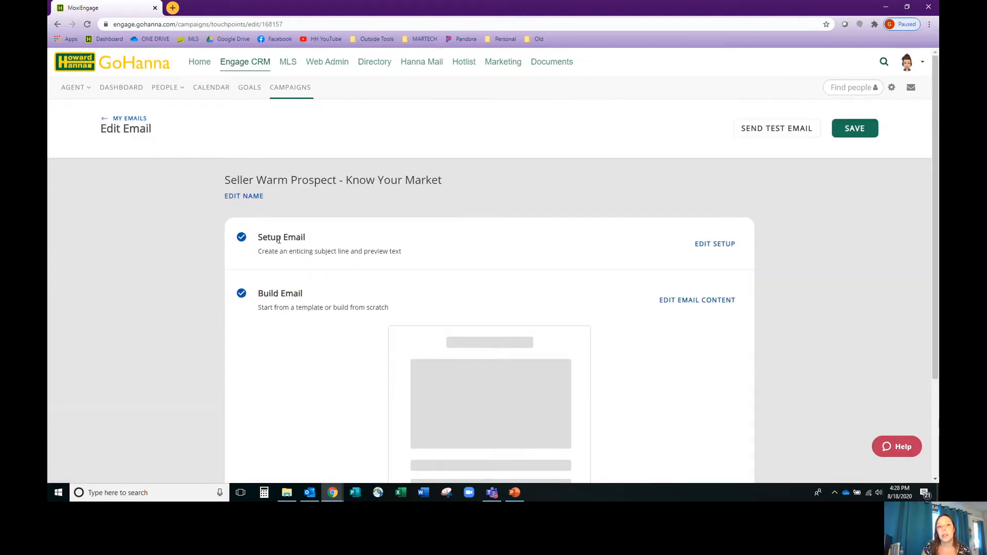
pyautogui.click(708, 244)
pyautogui.click(480, 286)
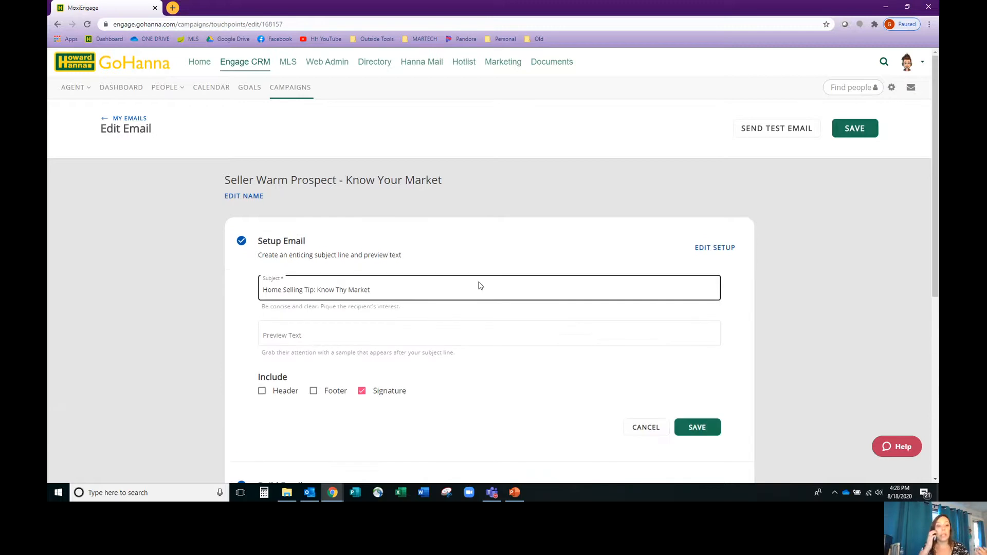
pyautogui.click(407, 336)
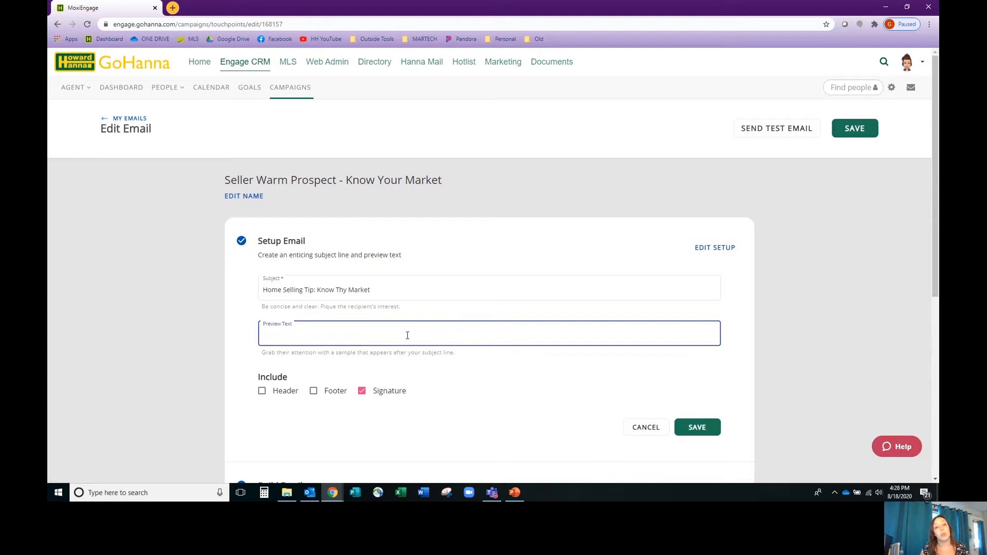
pyautogui.scroll(-2, 407, 335)
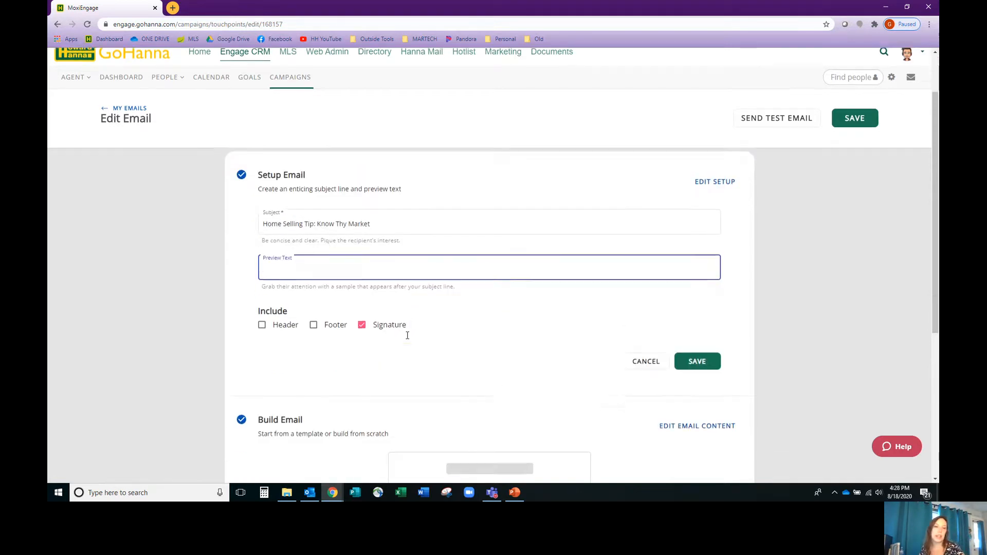
pyautogui.click(693, 335)
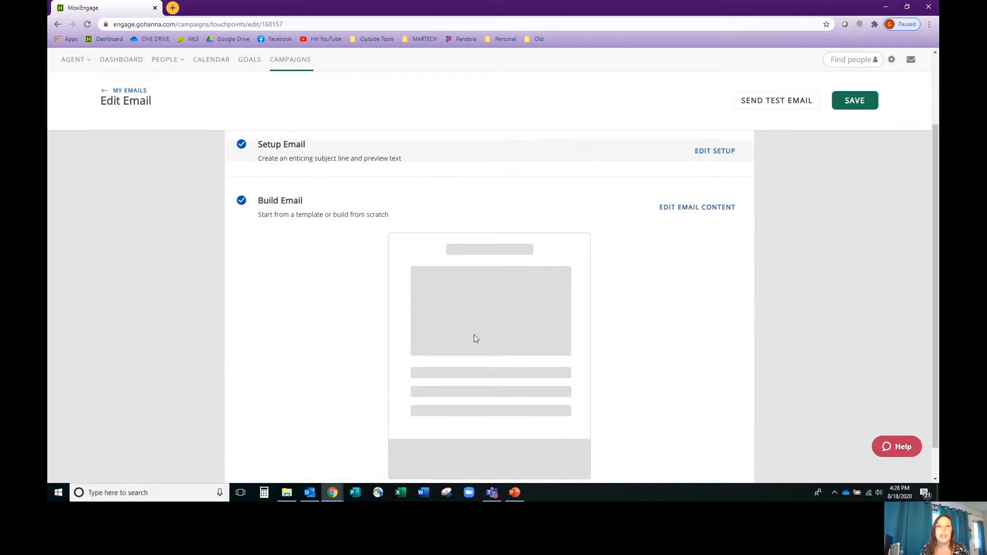
# Open the email's content for editing, check its mobile layout, and return to the desktop layout.
pyautogui.click(704, 206)
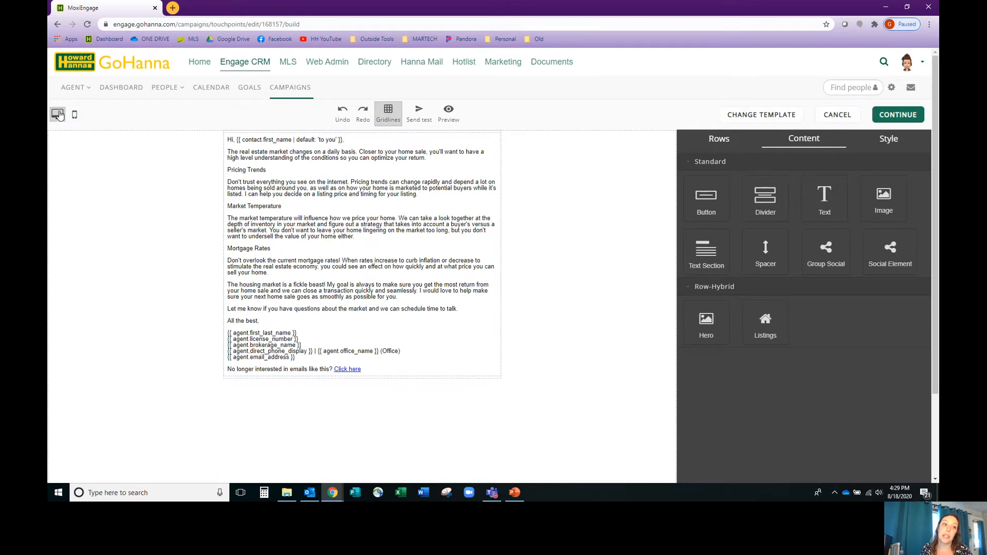
pyautogui.click(74, 116)
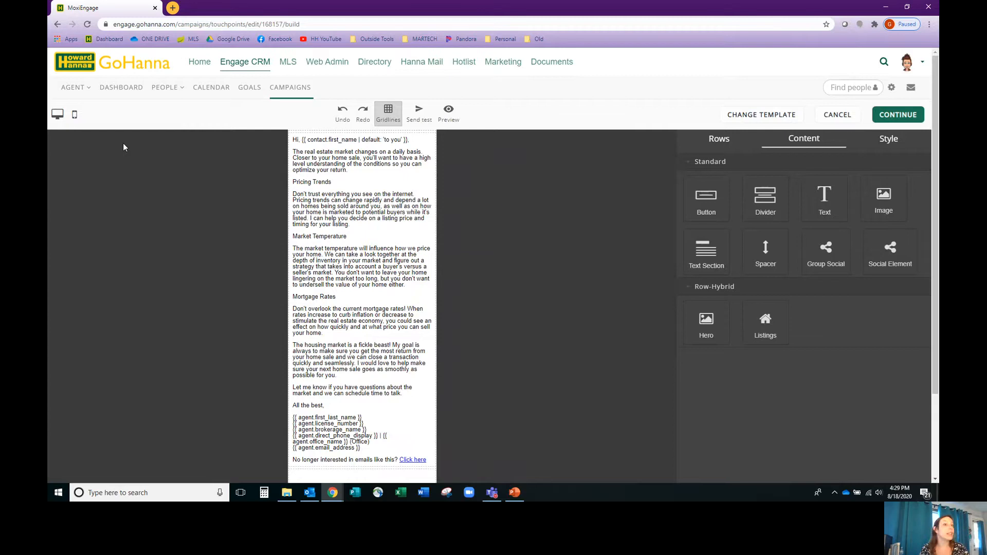
pyautogui.click(57, 115)
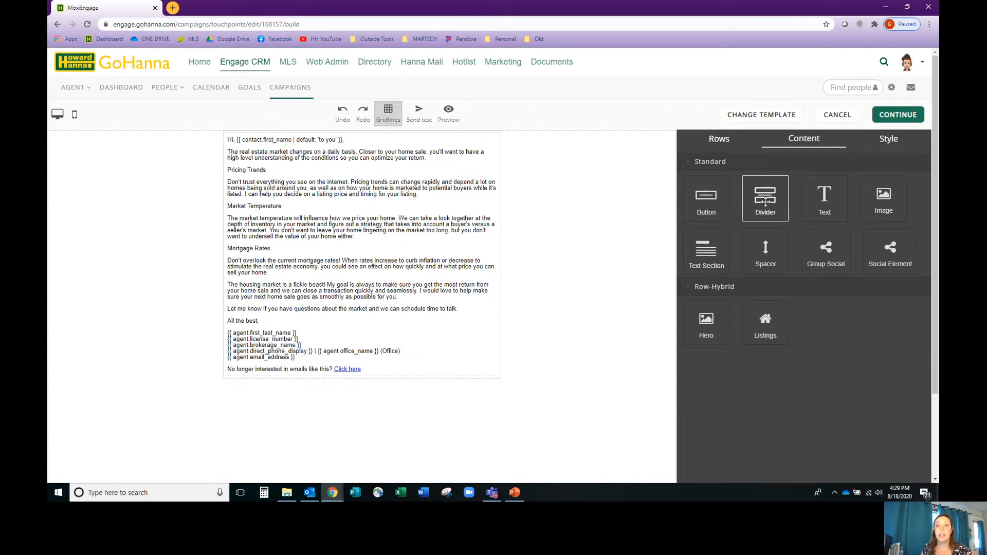
# Add an image block below the email text and fill it with the previously uploaded Video Cover Photo picture.
pyautogui.moveTo(884, 200); pyautogui.dragTo(418, 365)
pyautogui.scroll(-2, 417, 365)
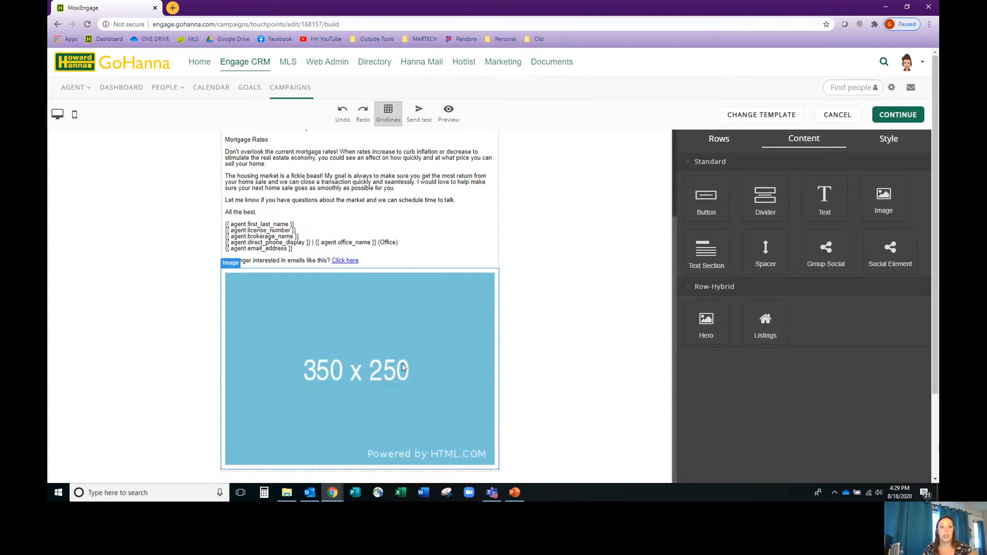
pyautogui.doubleClick(389, 365)
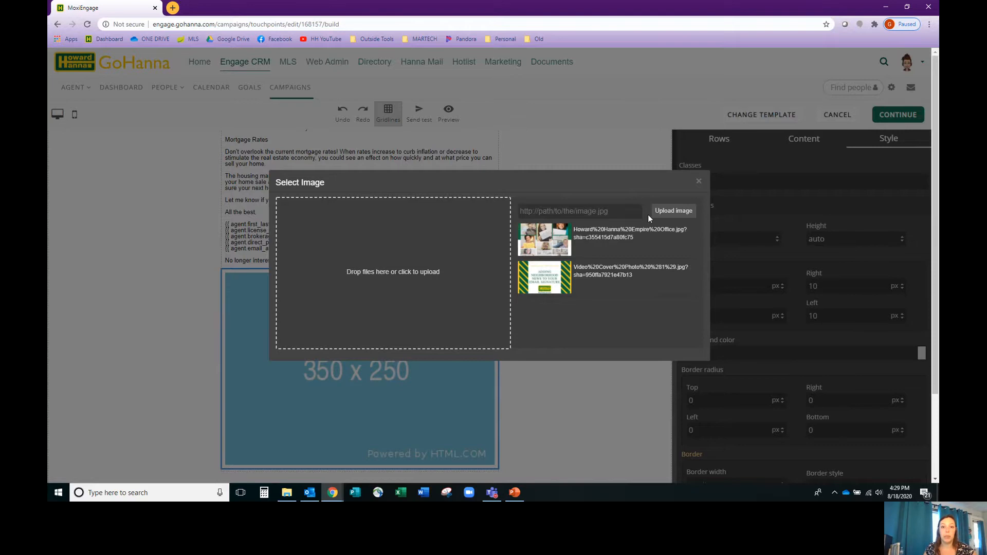
pyautogui.click(420, 271)
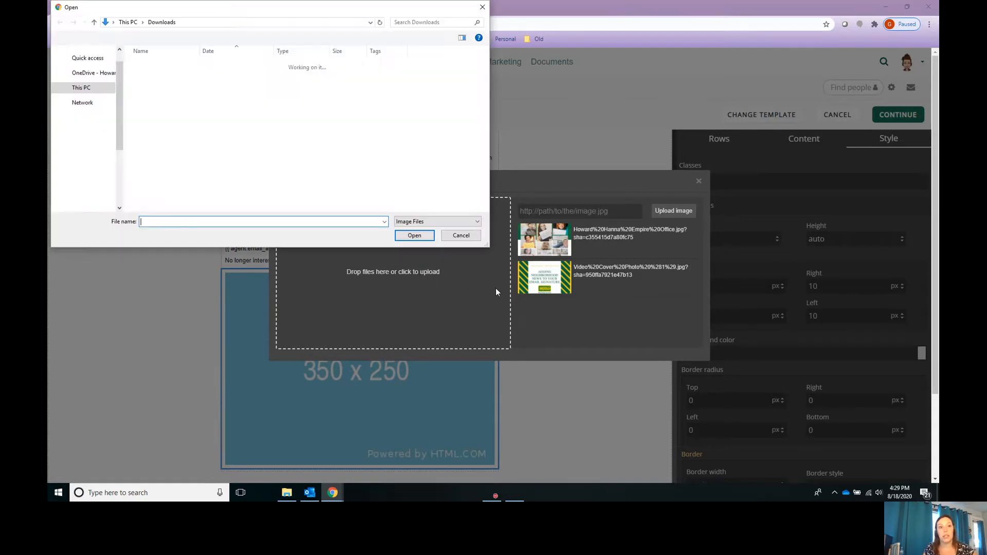
pyautogui.click(482, 8)
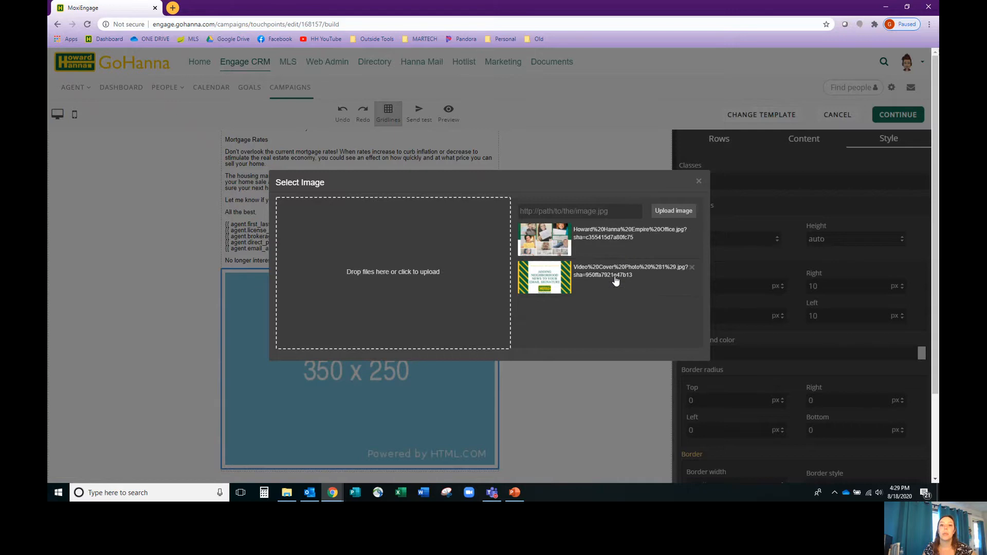
pyautogui.click(615, 281)
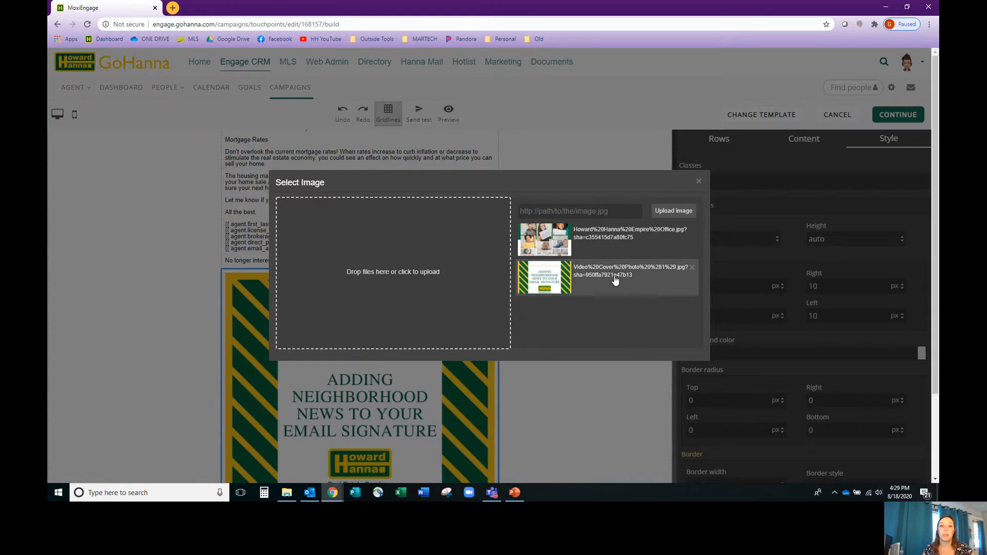
pyautogui.click(699, 182)
pyautogui.scroll(-4, 426, 341)
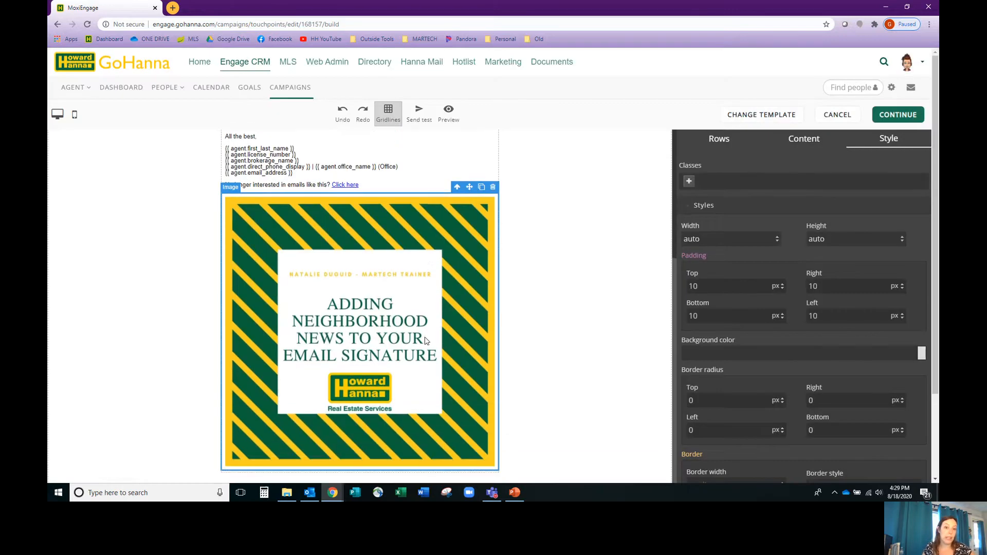
# Delete the image block below the email text.
pyautogui.scroll(1, 426, 340)
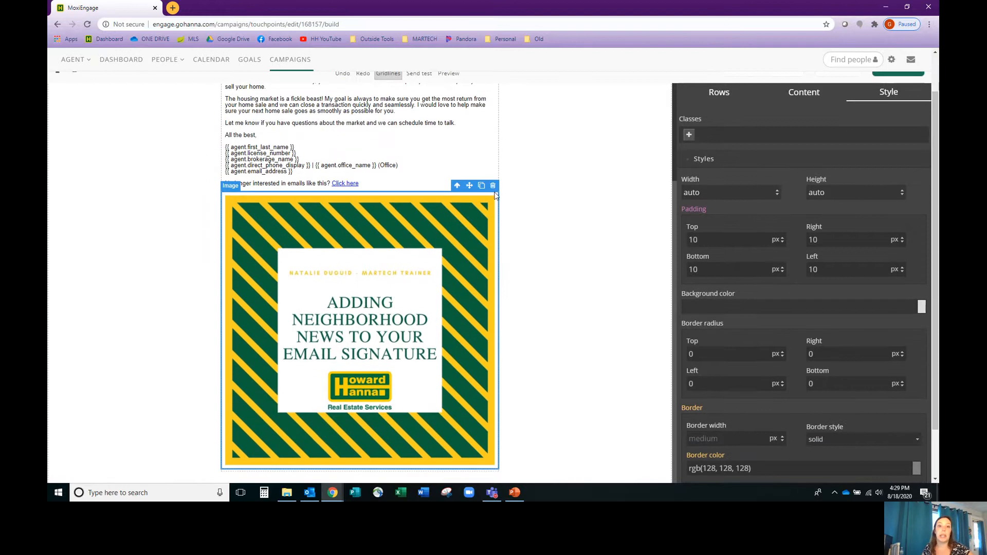
pyautogui.click(494, 186)
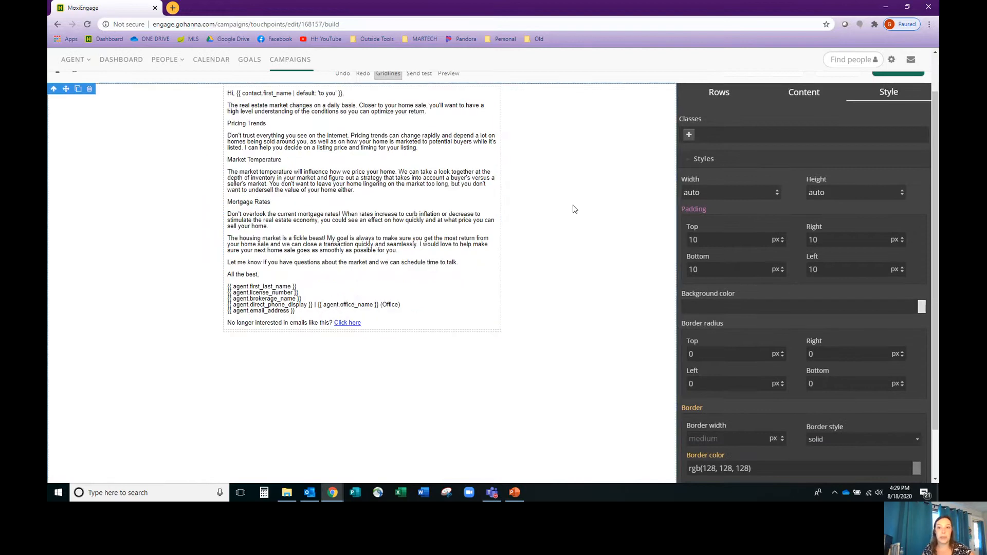
# Add a text block below the existing email text, select it, and delete it again.
pyautogui.click(819, 98)
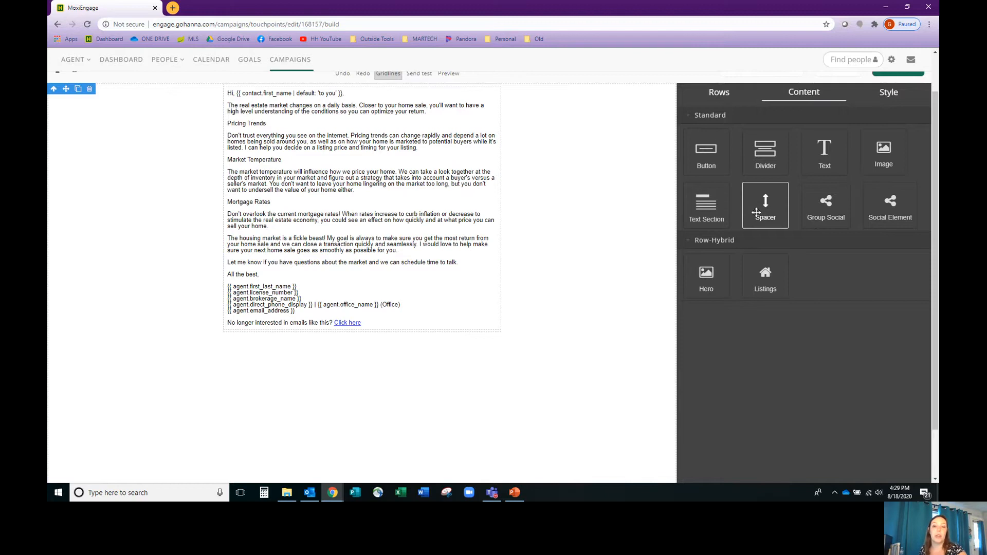
pyautogui.scroll(1, 405, 258)
pyautogui.scroll(1, 405, 259)
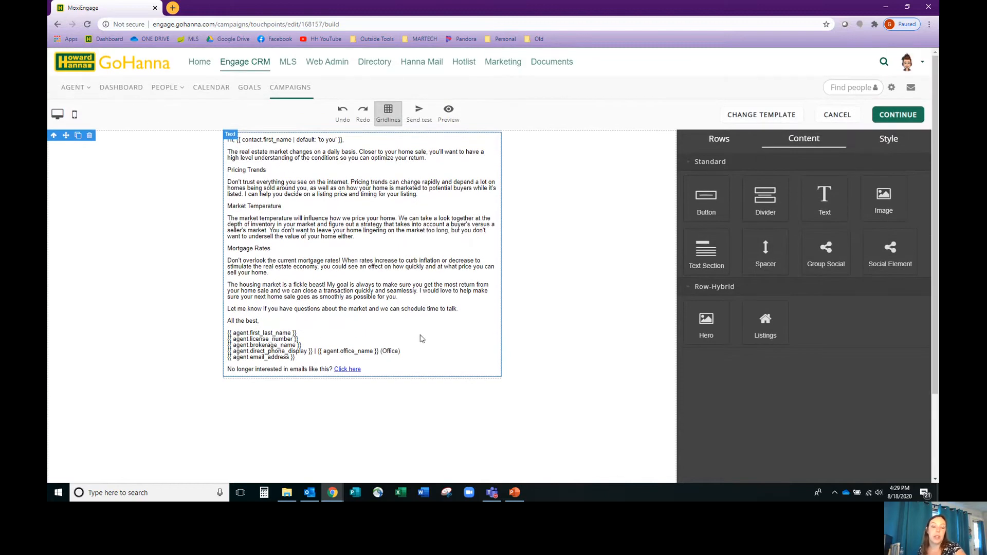
pyautogui.moveTo(824, 203); pyautogui.dragTo(404, 379)
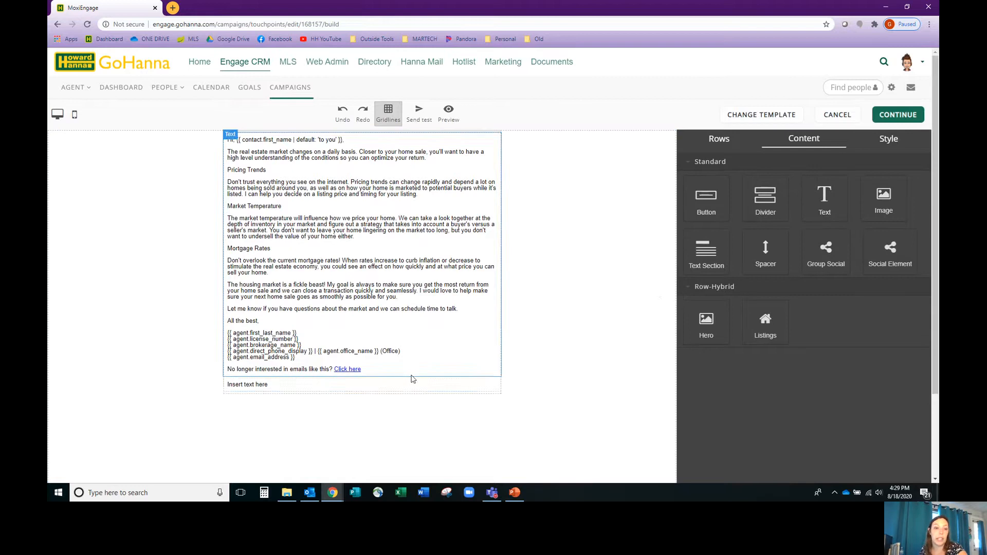
pyautogui.click(488, 390)
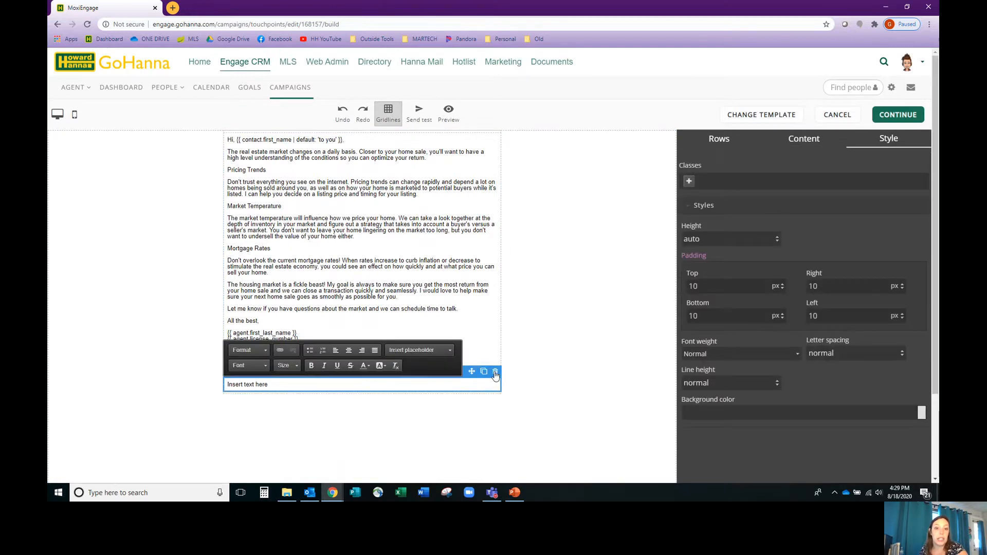
pyautogui.click(496, 371)
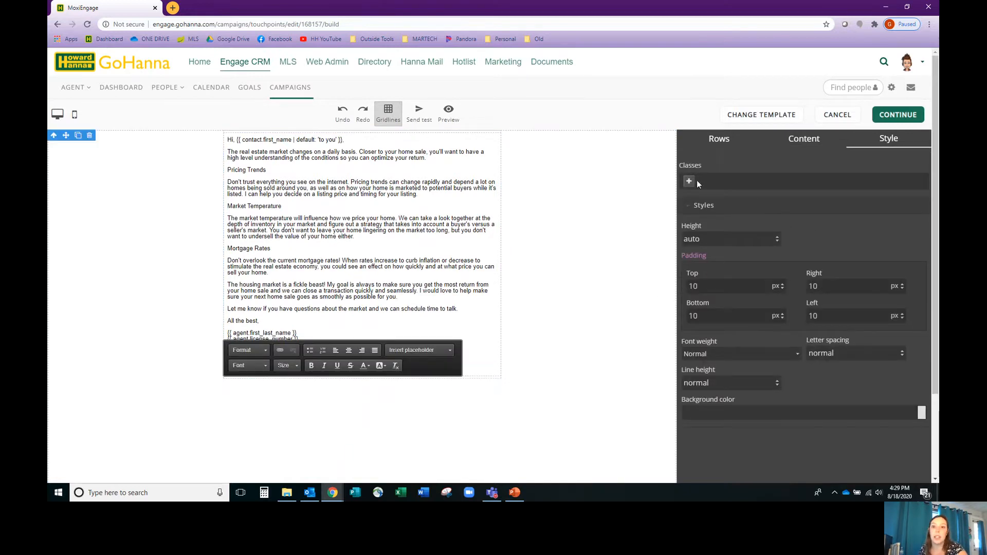
# Add a three-column row below the email text and delete its three columns again.
pyautogui.click(719, 138)
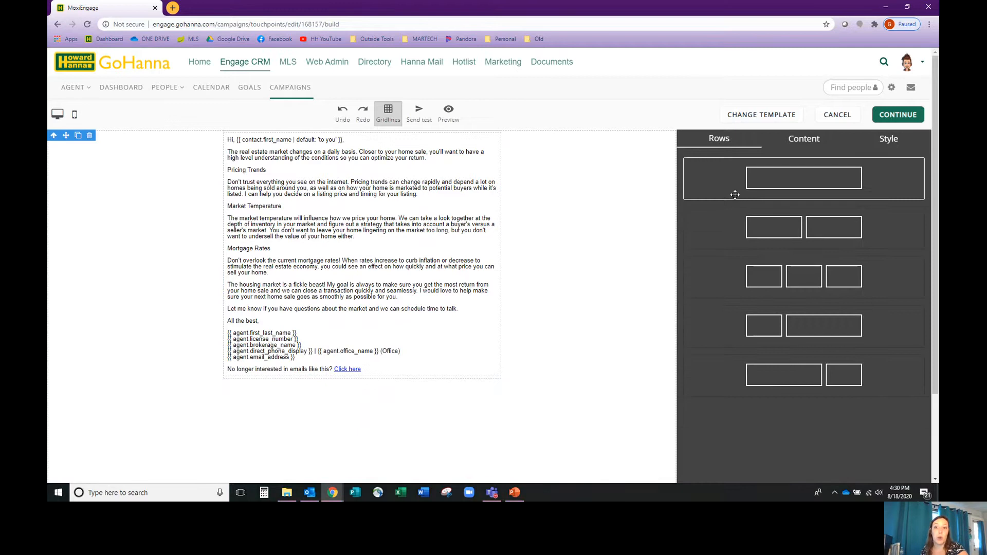
pyautogui.moveTo(758, 287); pyautogui.dragTo(360, 393)
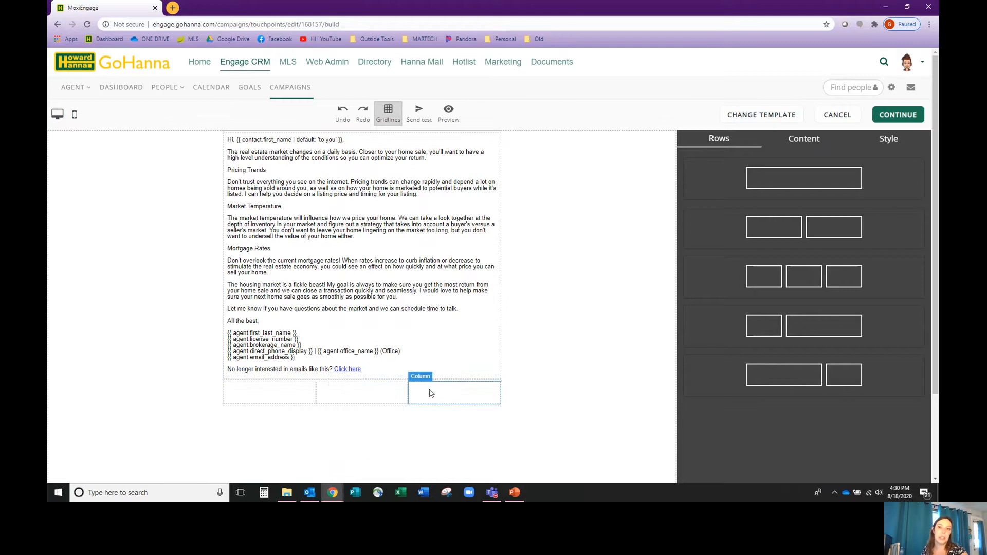
pyautogui.click(497, 392)
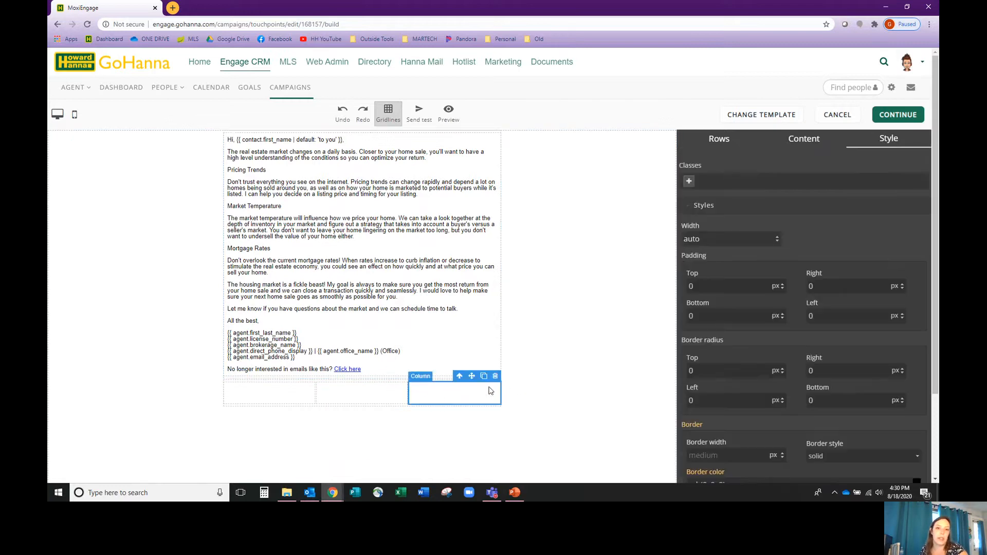
pyautogui.click(470, 392)
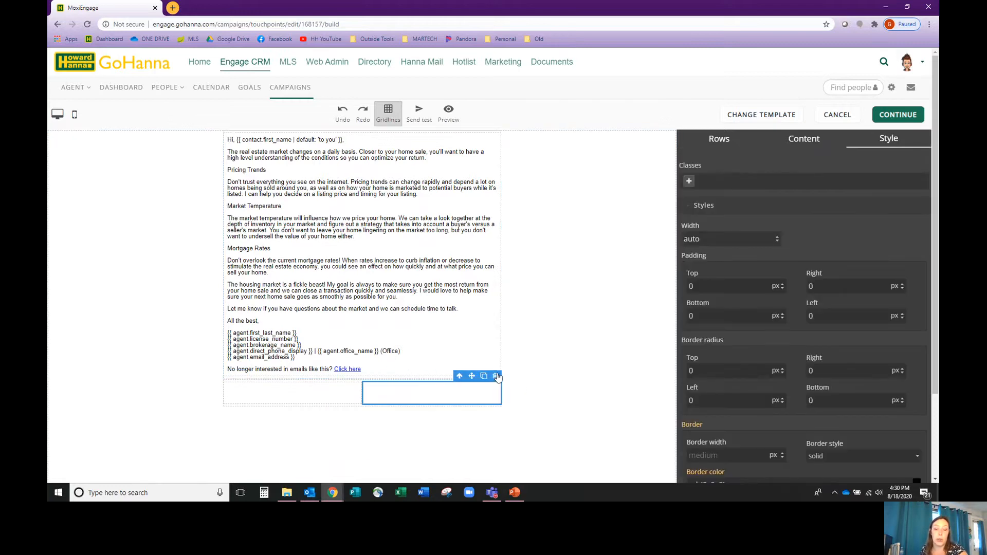
pyautogui.click(497, 375)
pyautogui.click(462, 400)
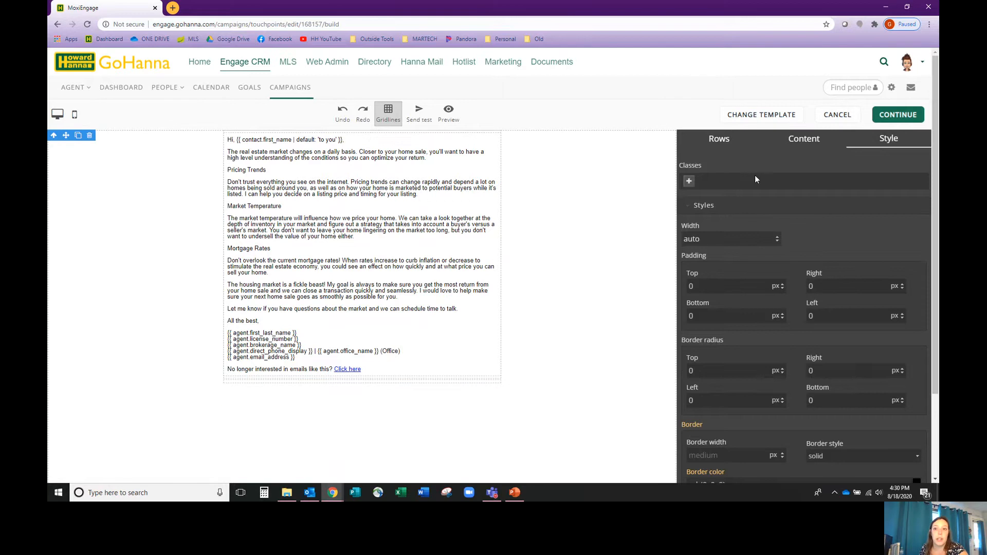
# Review the available content block types and the style settings for width, padding, borders and background color.
pyautogui.click(793, 144)
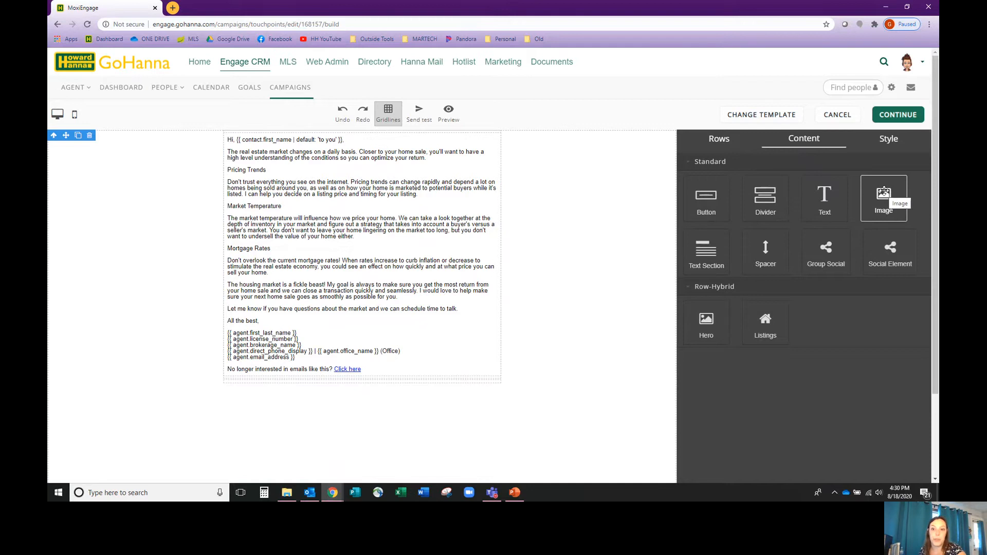
pyautogui.click(889, 139)
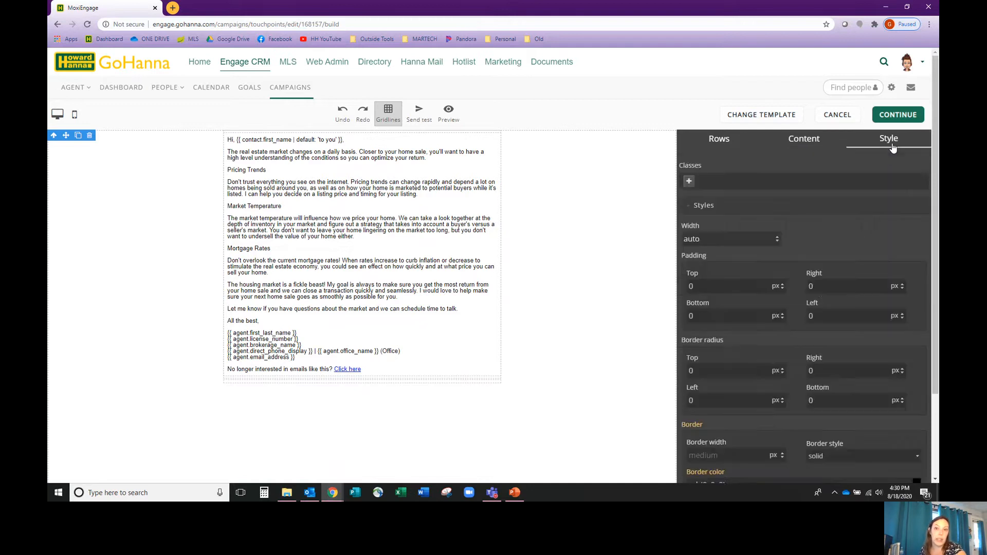
pyautogui.scroll(-1, 806, 335)
pyautogui.scroll(-2, 807, 338)
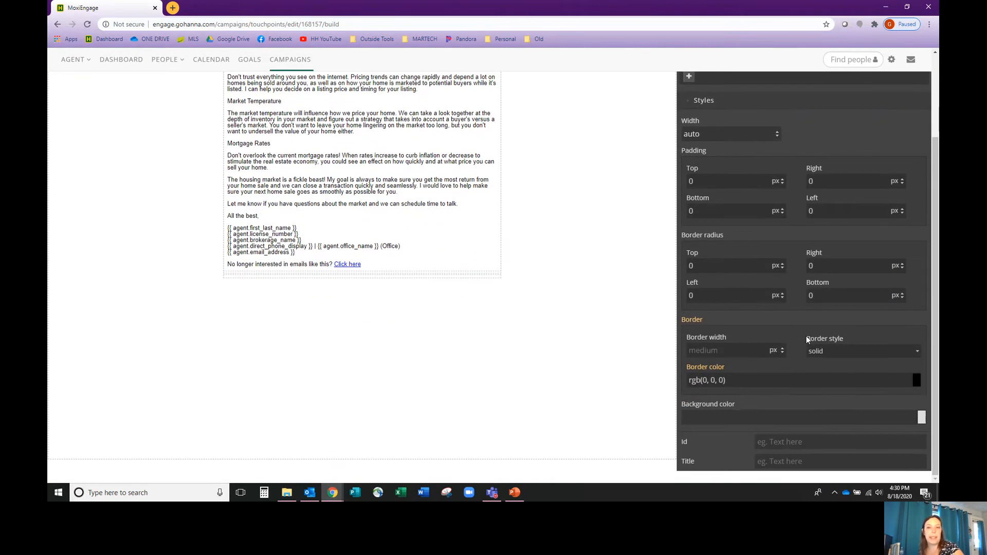
pyautogui.scroll(3, 806, 335)
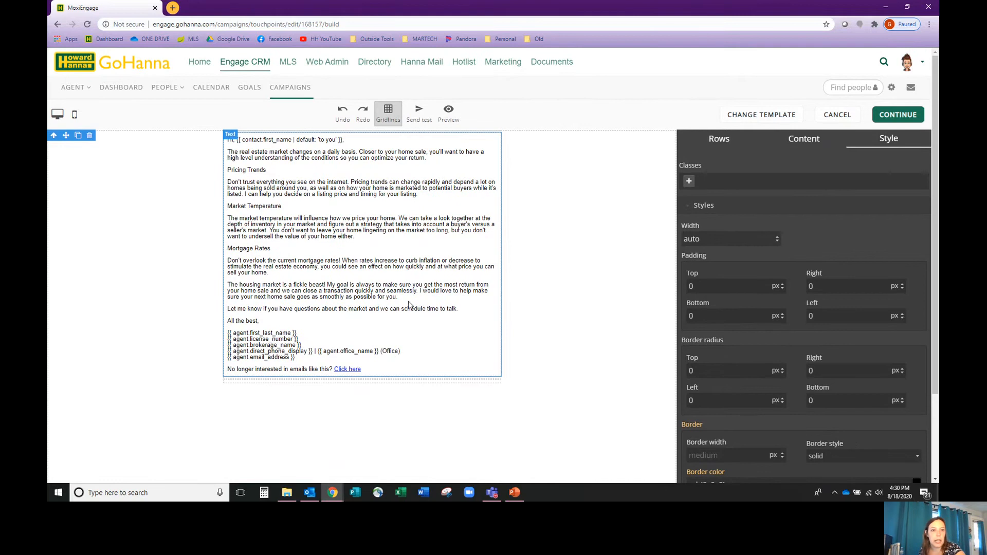
# Open the email's text block for editing and highlight the agent first and last name placeholder in the signature.
pyautogui.click(381, 234)
pyautogui.click(365, 235)
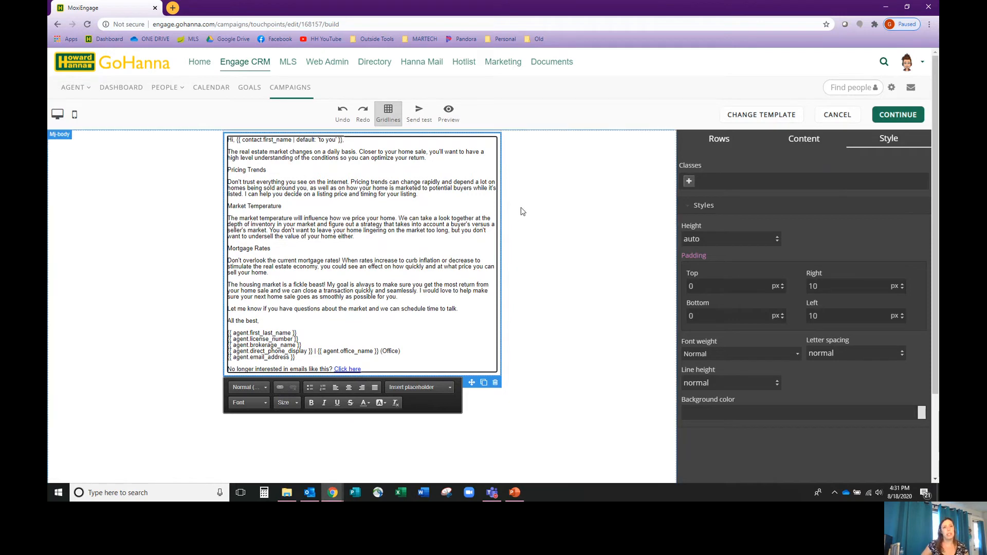
pyautogui.click(450, 191)
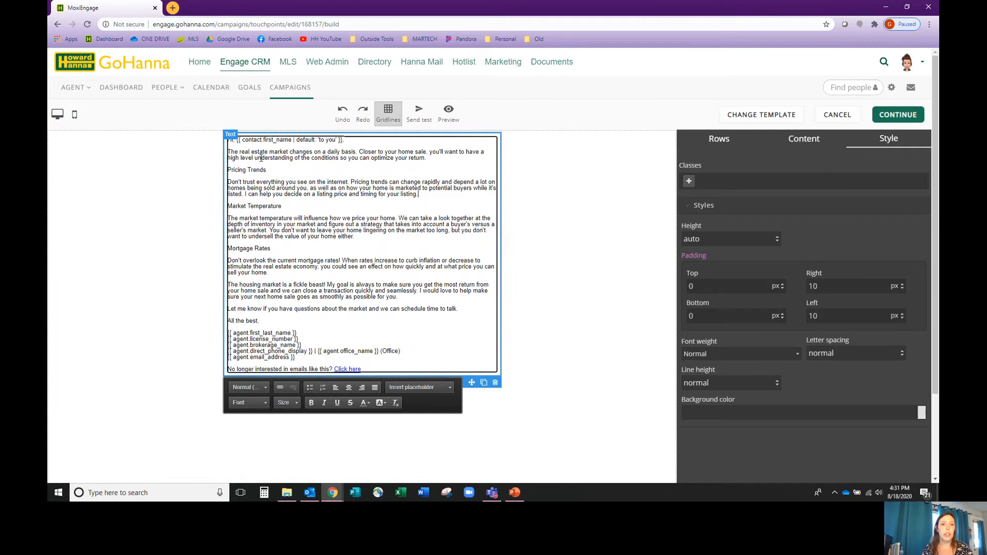
pyautogui.moveTo(298, 333); pyautogui.dragTo(219, 335)
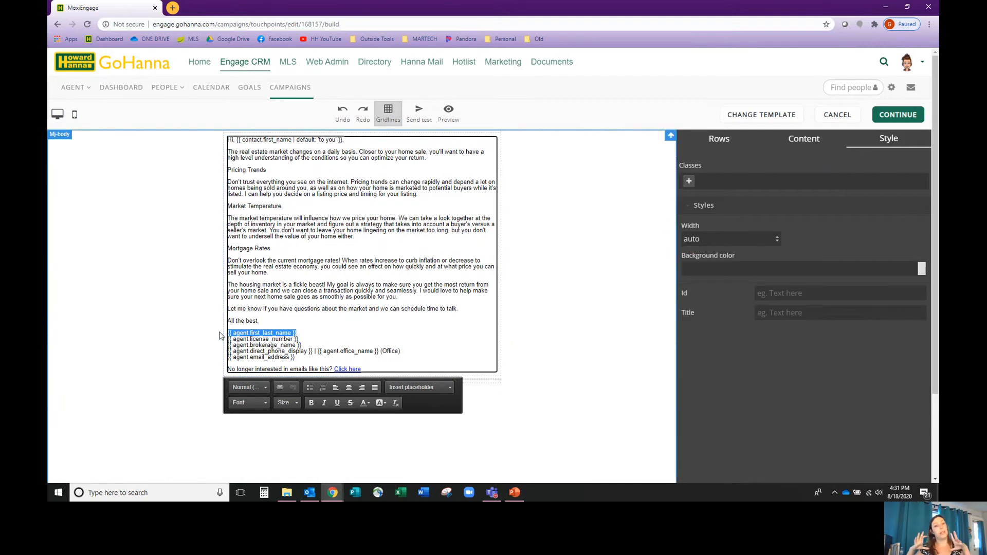
# Change the greeting word before the contact's first name placeholder to "Hey" and leave text editing.
pyautogui.click(258, 151)
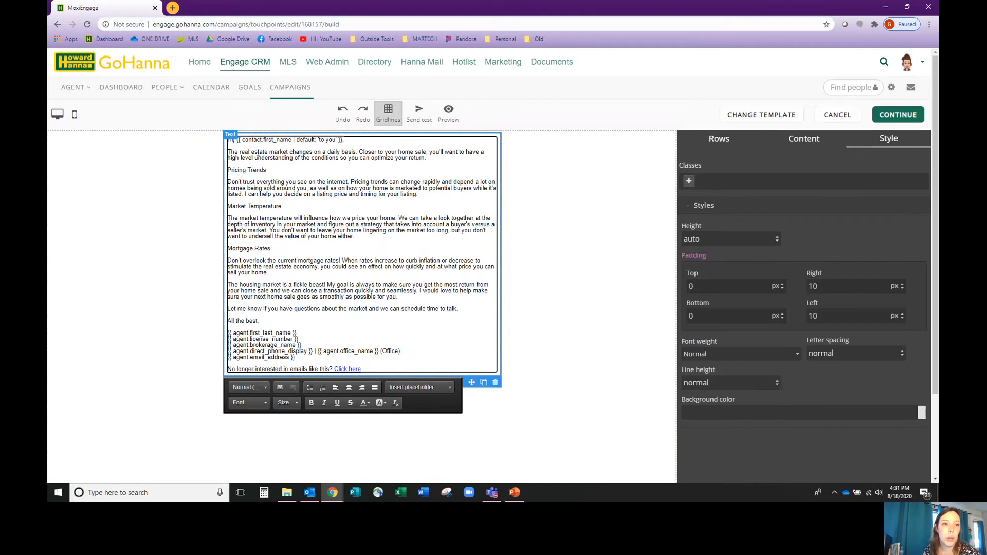
pyautogui.press('BackSpace')
pyautogui.write('ey')
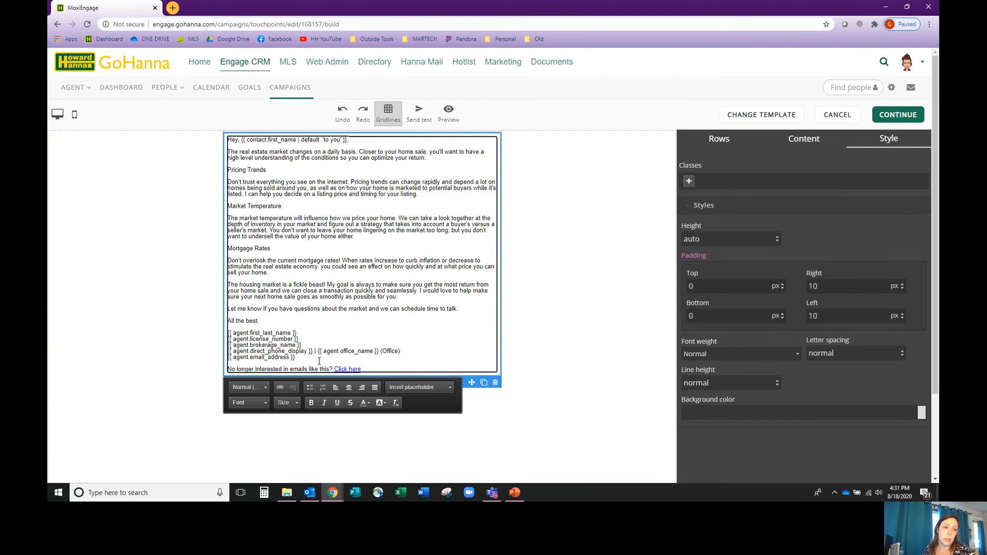
pyautogui.click(277, 260)
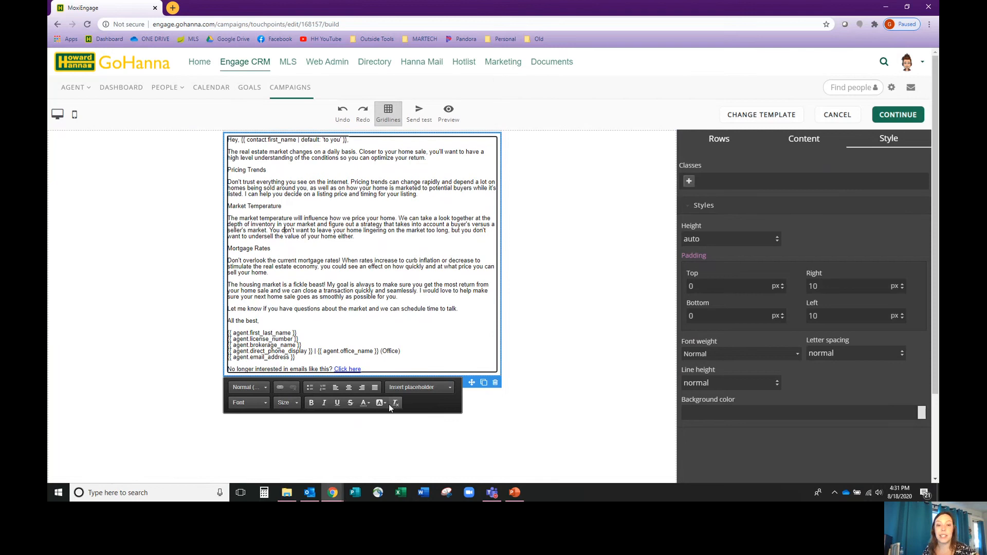
pyautogui.click(472, 414)
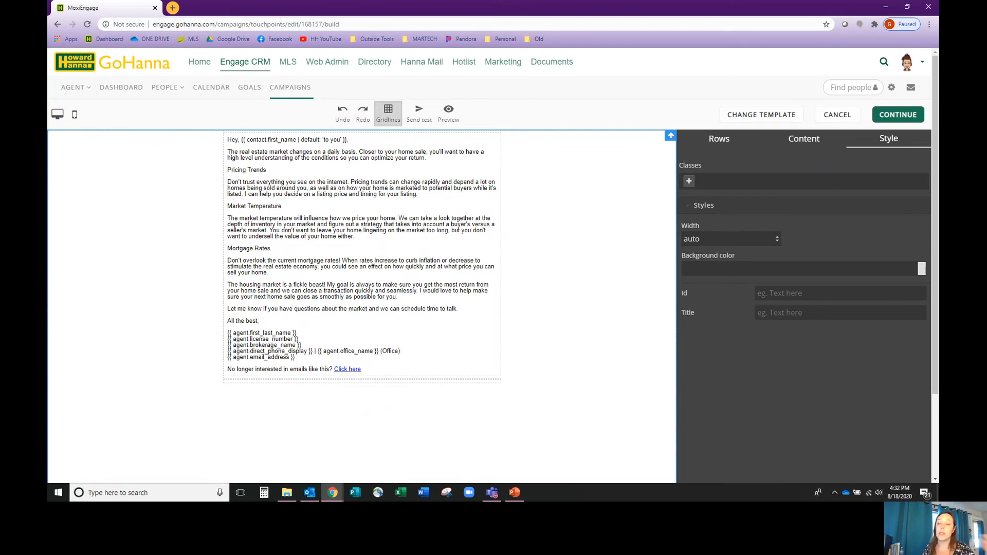
# Show the content block types that can be added to the email.
pyautogui.click(783, 144)
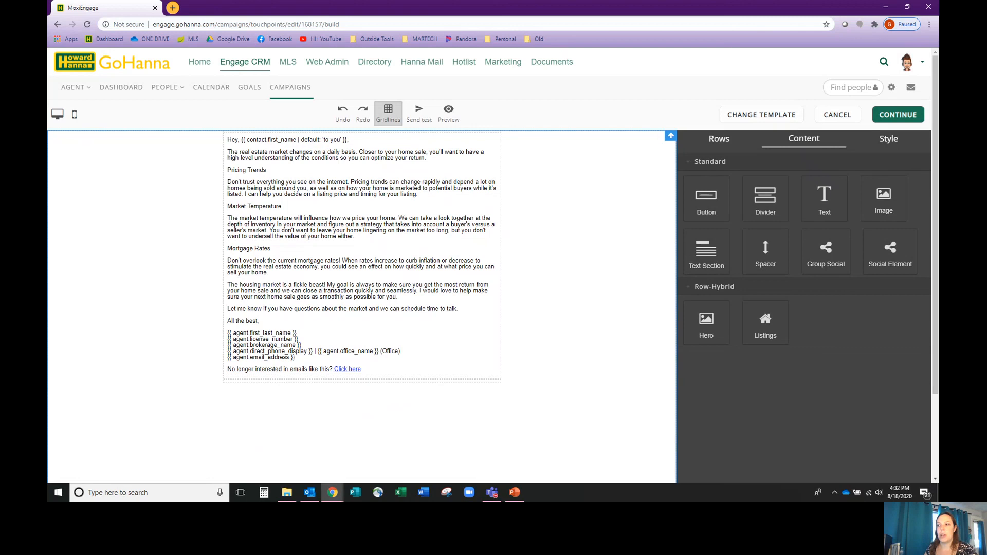
pyautogui.hotkey('alt', 'Tab')
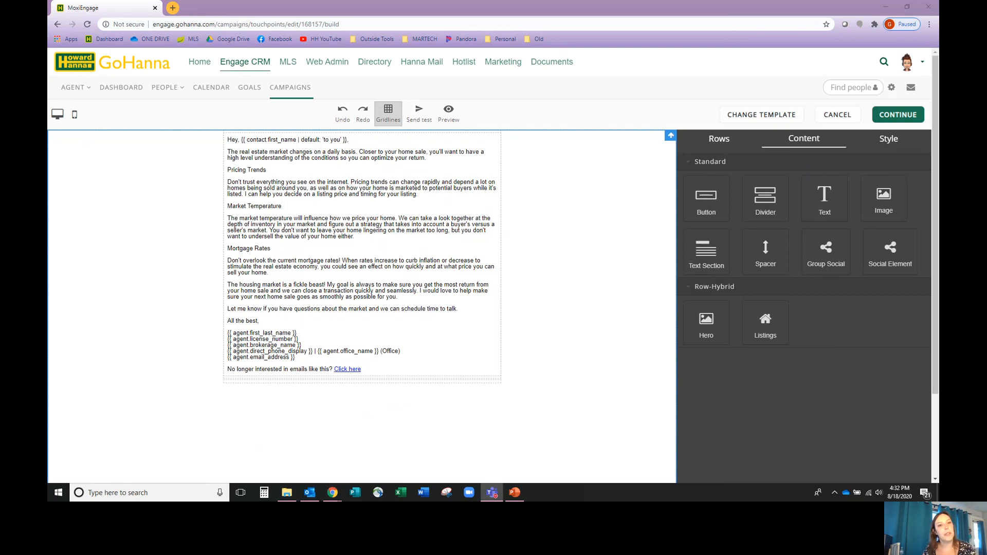